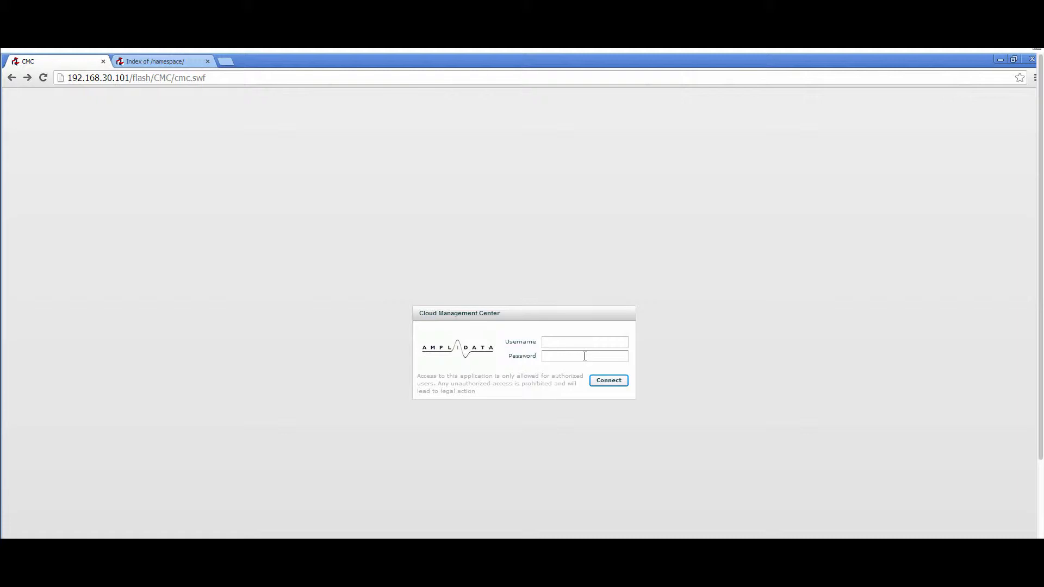
Step: Log in to the Cloud Management Center with the administrator username and the account password
click(572, 340)
text(admin)
key(Tab)
text(admin)
key(Return)
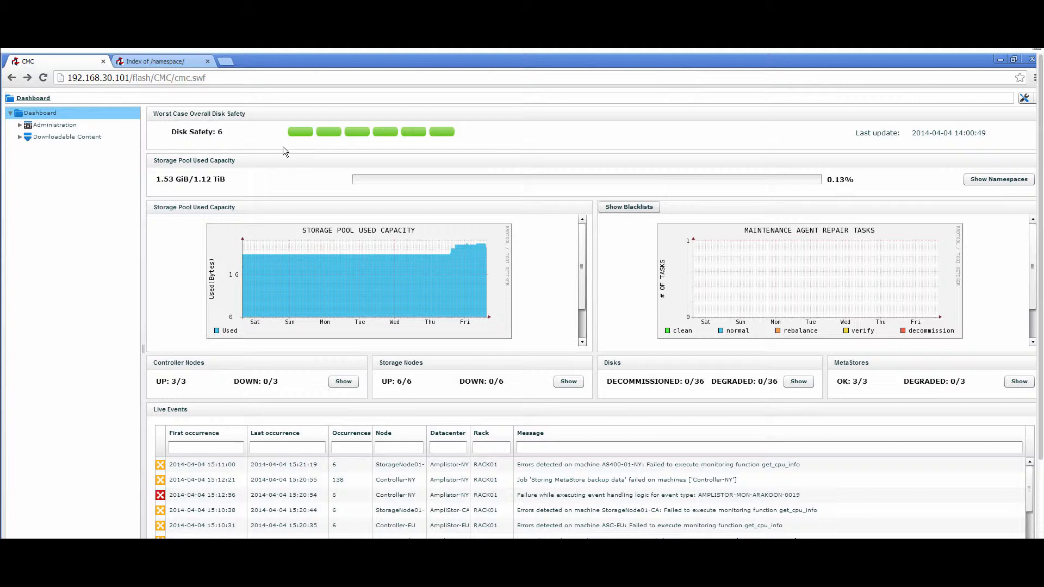
Step: Open the datacenter list under AmpliStor Management's locations and go through the three datacenters
click(20, 128)
click(29, 148)
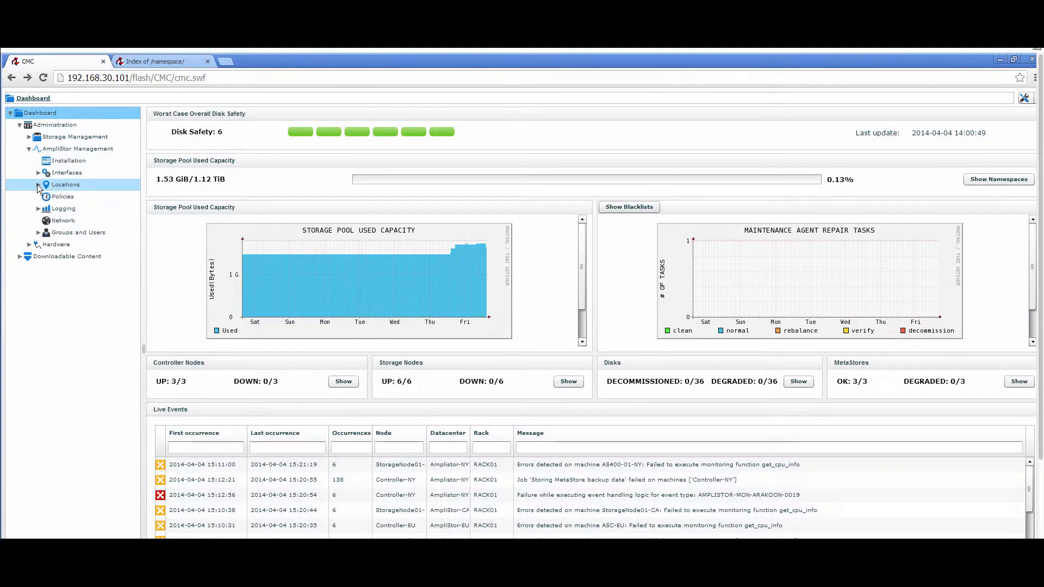
click(38, 184)
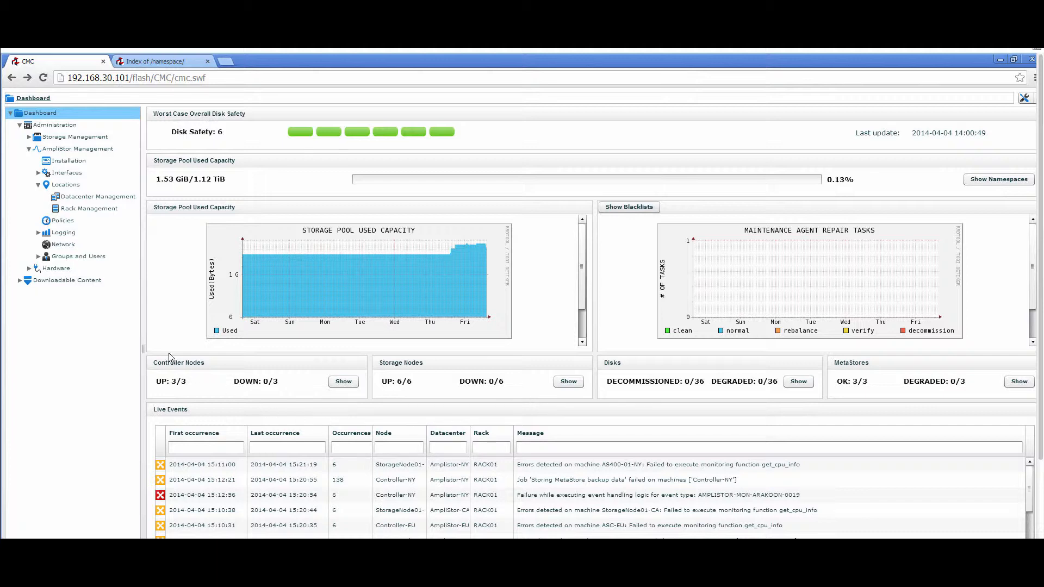
click(71, 198)
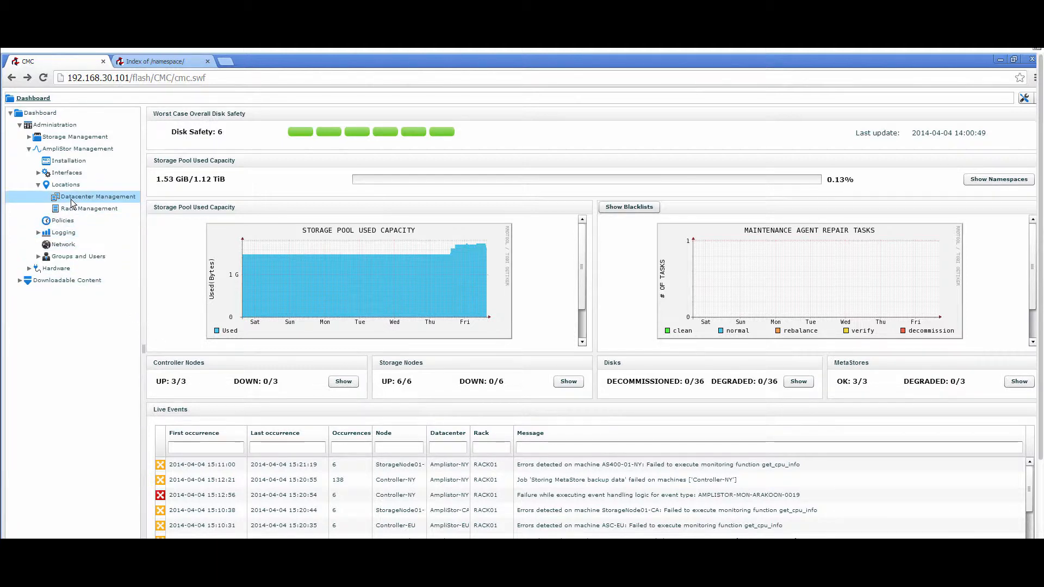
click(193, 157)
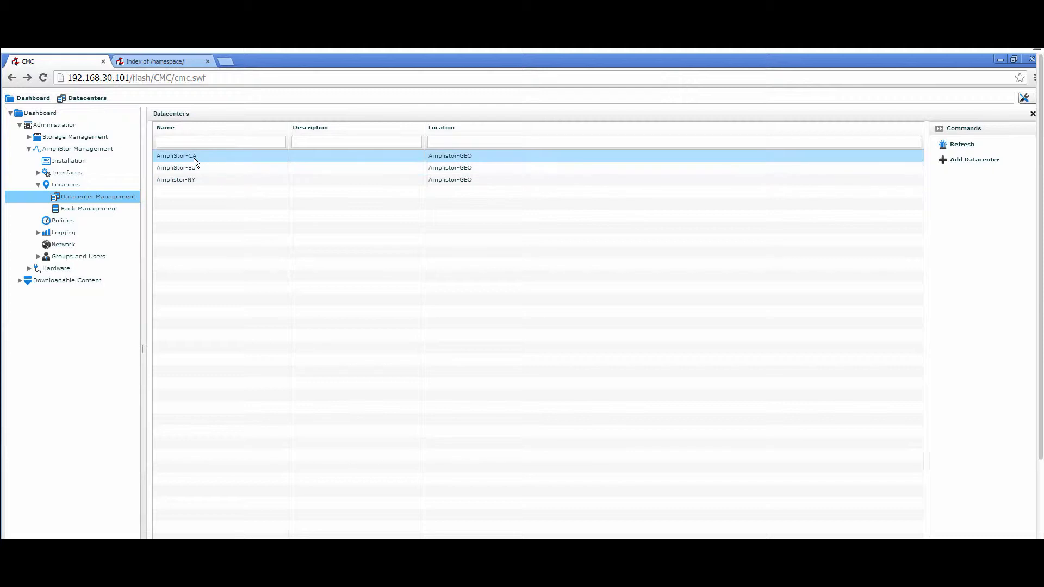
click(197, 167)
click(201, 181)
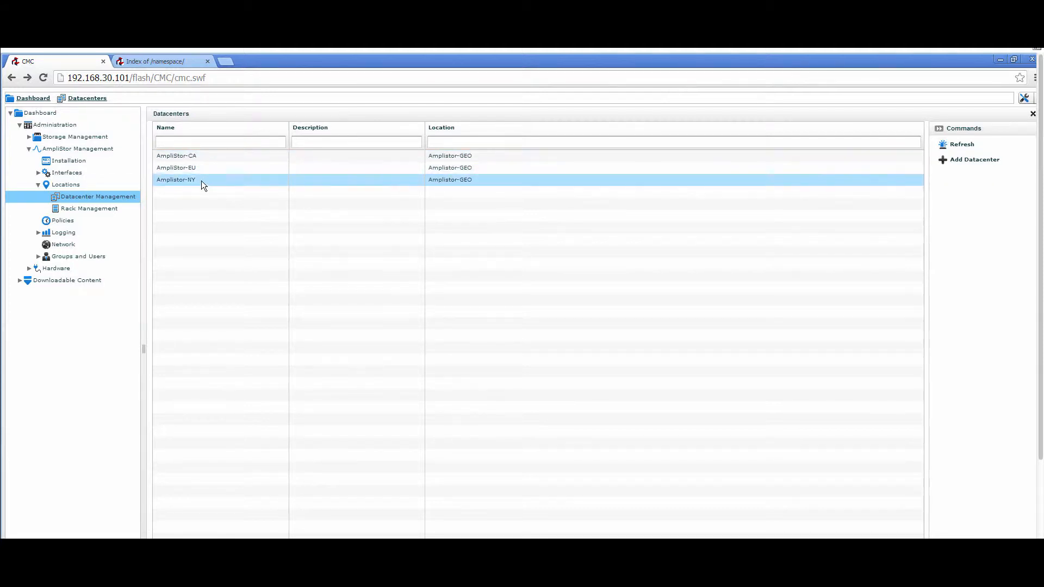
Step: Open RACK01 in the AmpliStor-CA datacenter, sort its machines by description and view StorageNode01-CA's details
click(194, 158)
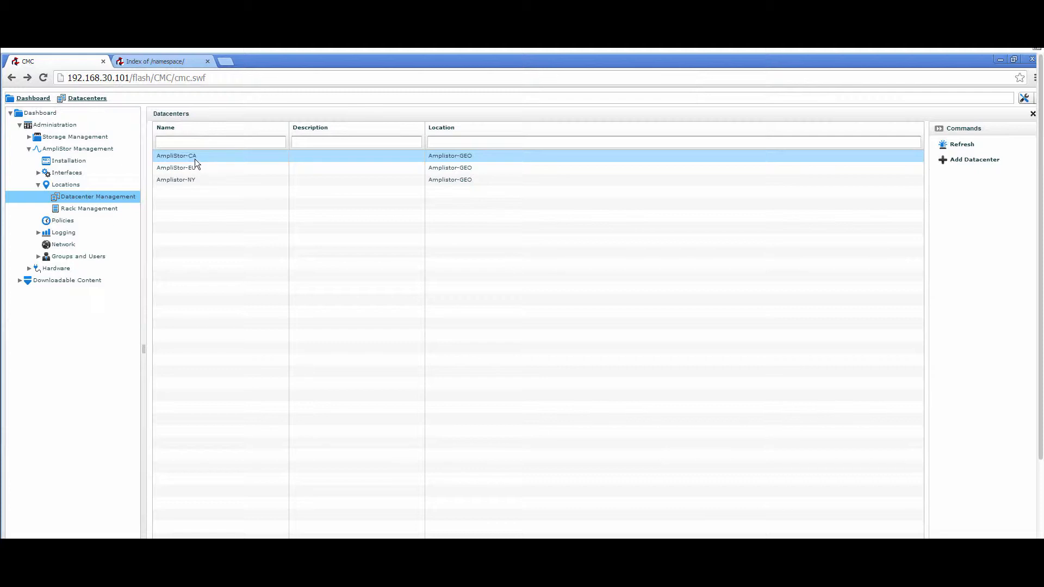
double_click(194, 158)
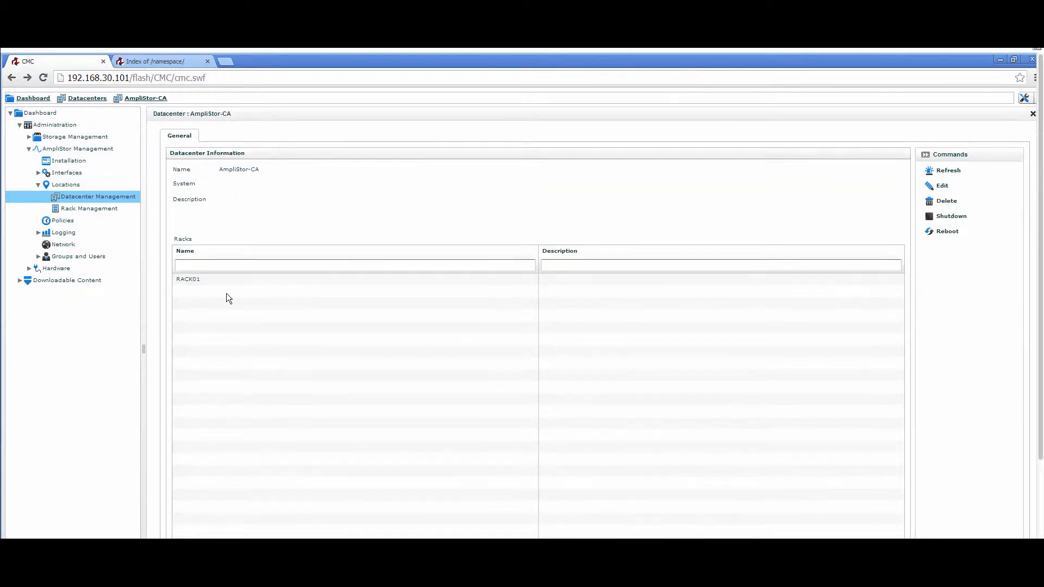
click(200, 279)
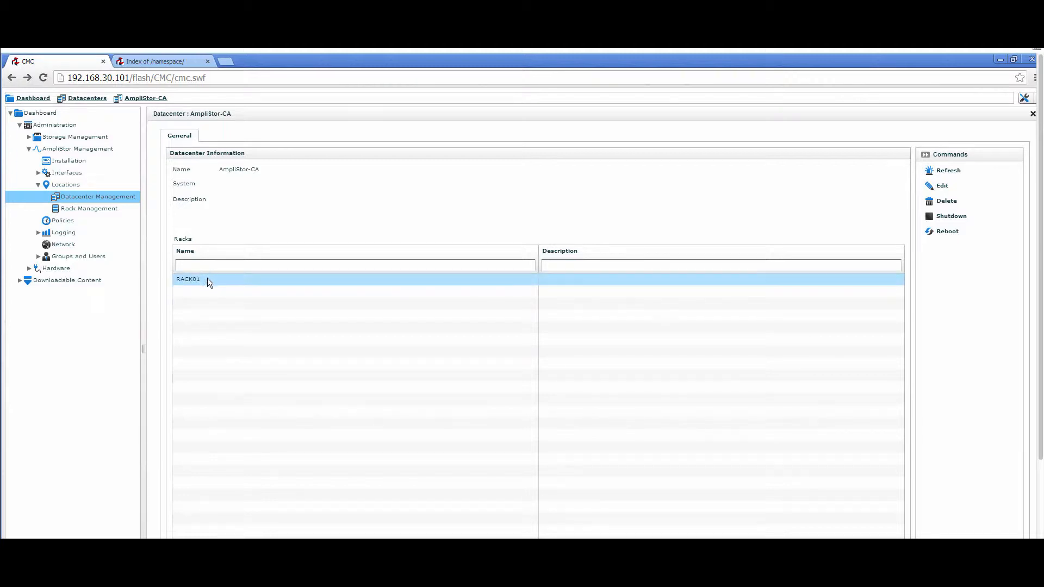
double_click(208, 279)
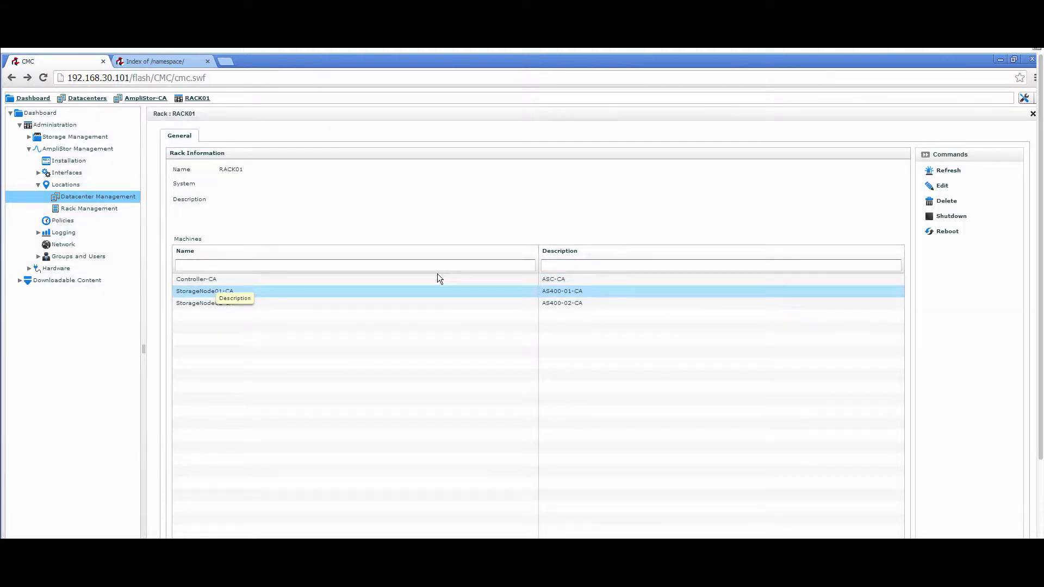
click(602, 253)
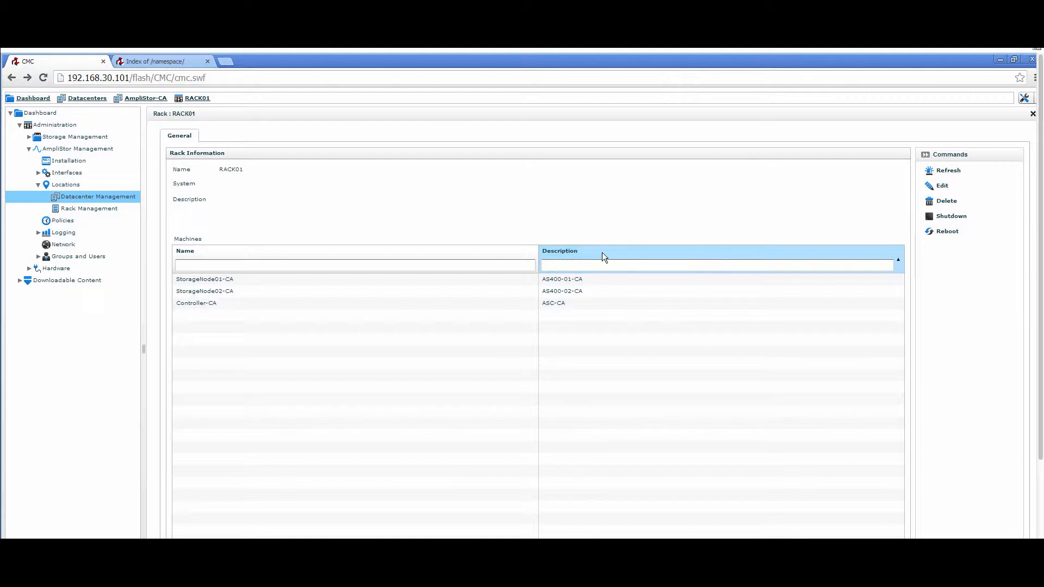
double_click(221, 281)
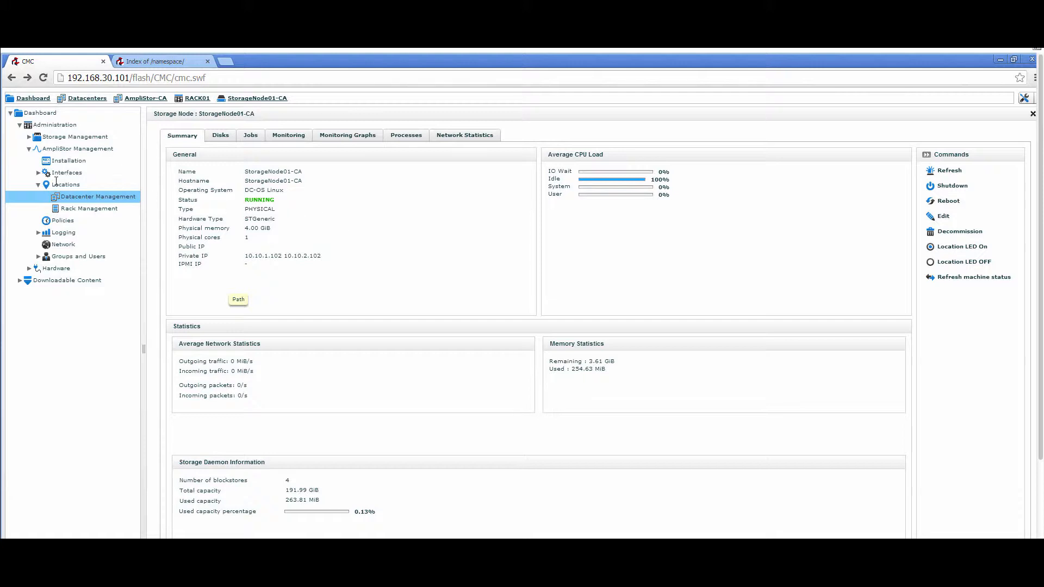
Step: Open the storage policies and begin a new policy named SP03_GEO_DynamicSafety
click(30, 137)
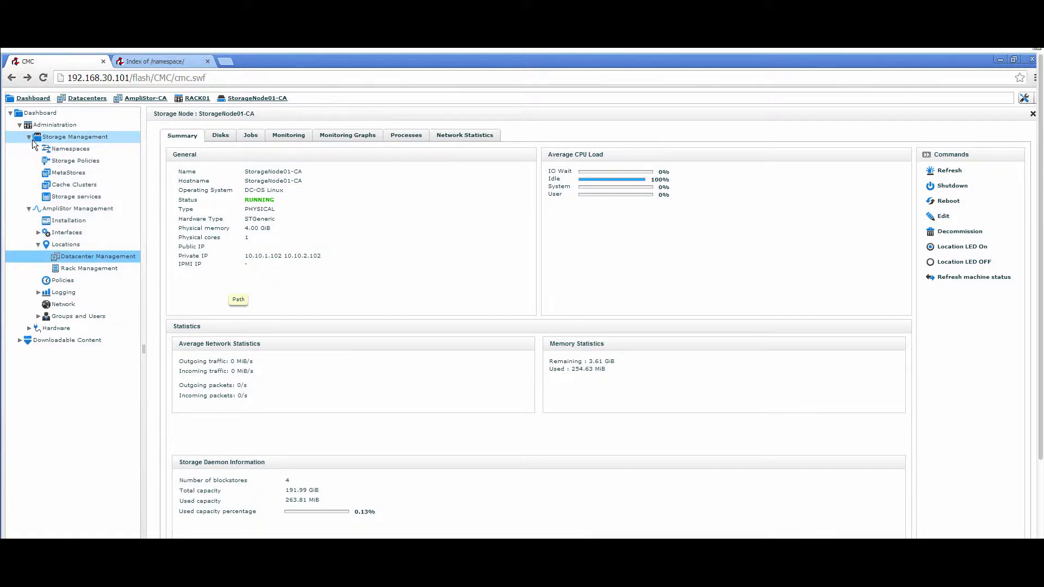
click(52, 162)
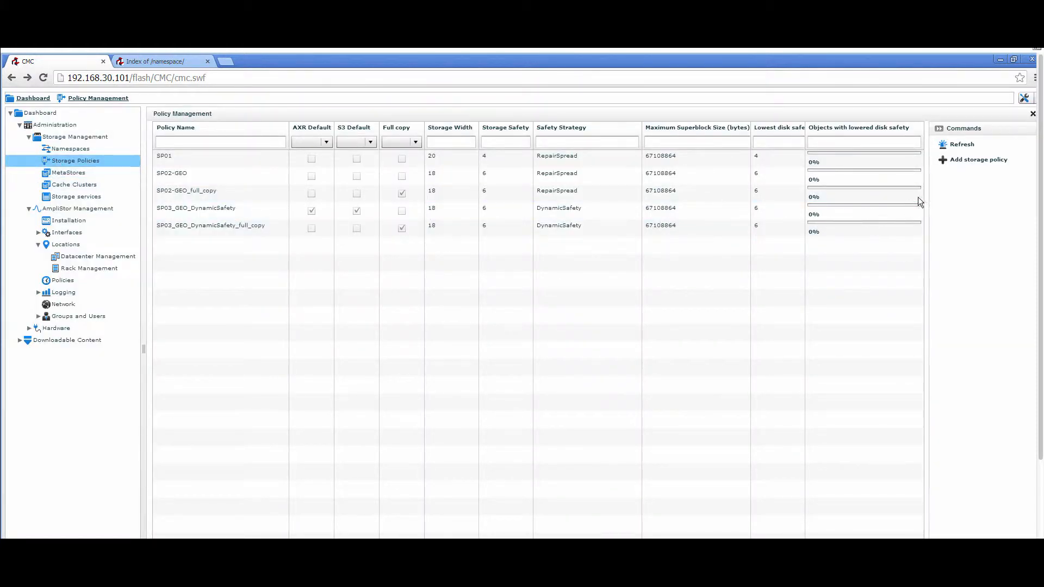
click(962, 161)
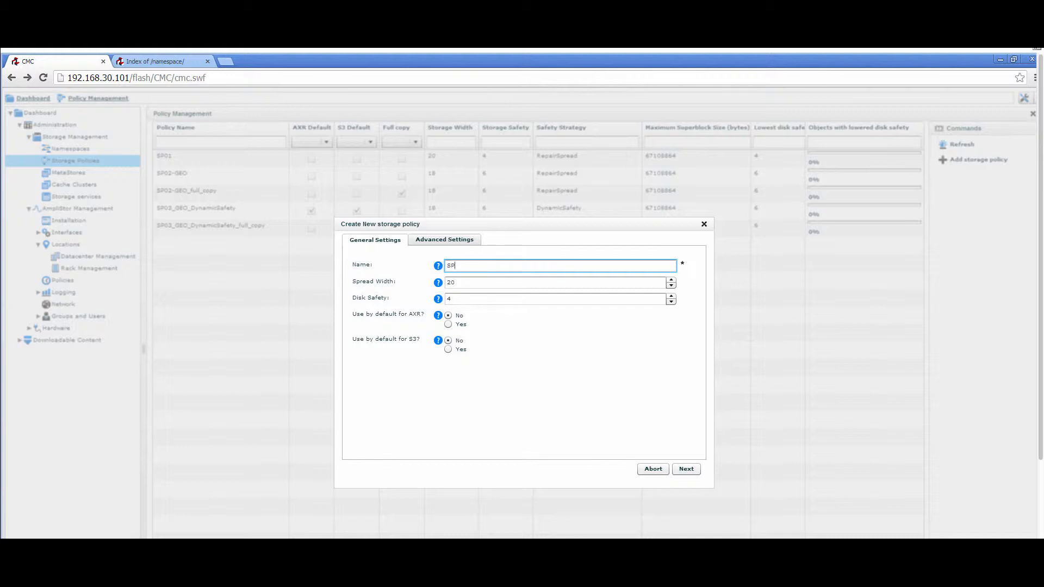
text(03_GEO_DynamicSafety)
Step: Set the new storage policy's spread width to 18 and its disk safety to 6
click(462, 280)
drag(443, 279, 460, 284)
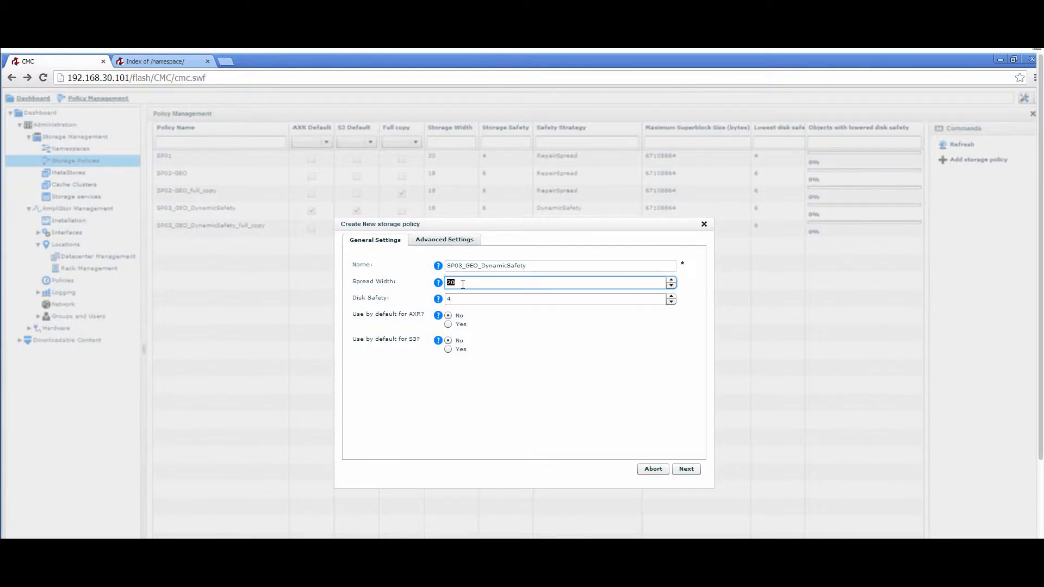
text(18)
key(shift+Tab)
double_click(450, 298)
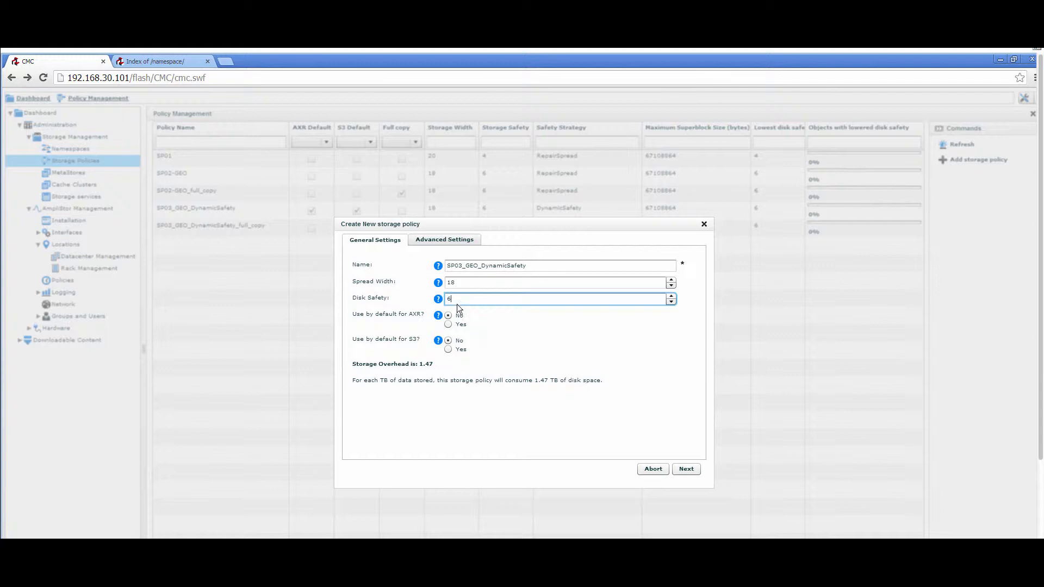
click(477, 354)
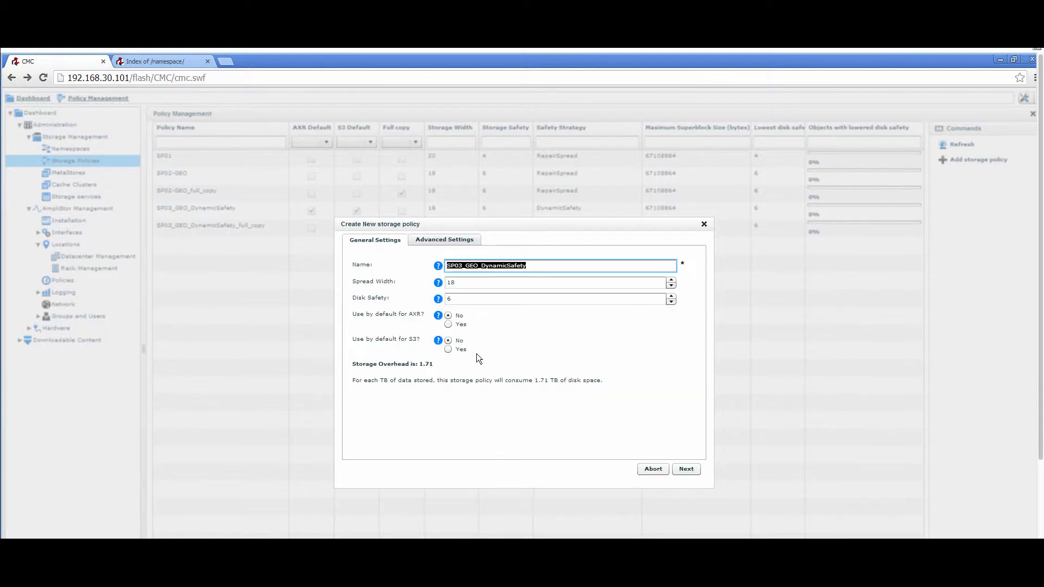
Step: Review the new policy's disk space consumption and advanced settings, and close the policy dialog without creating it
drag(534, 380, 602, 380)
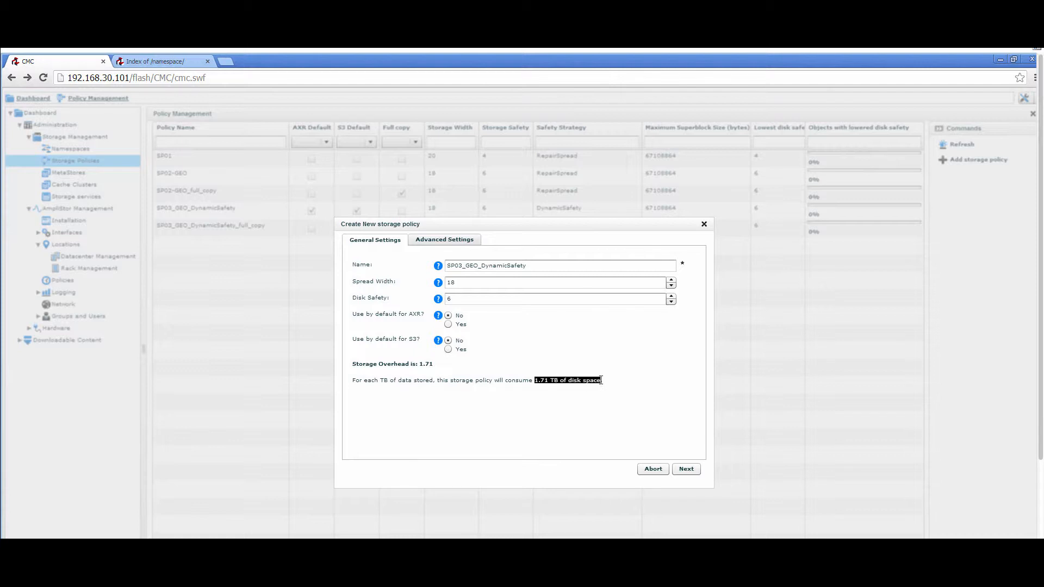
click(439, 242)
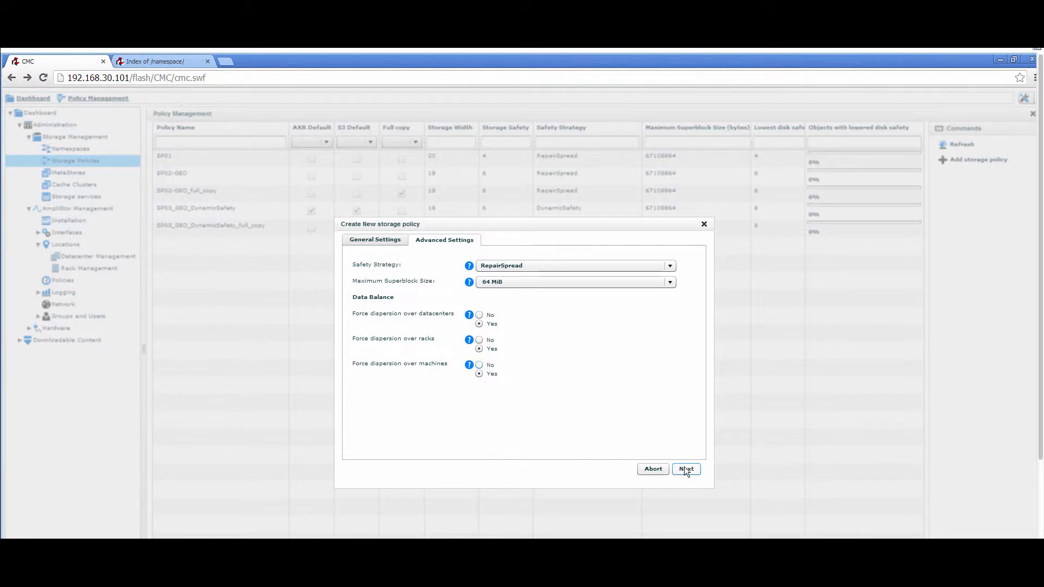
click(704, 224)
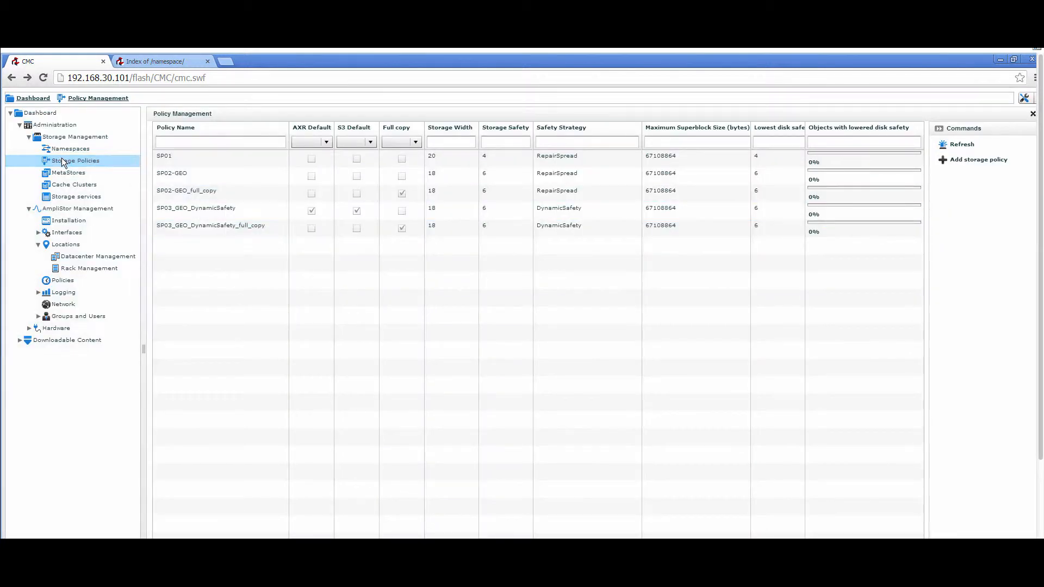
Step: Start adding one namespace named DEMO that uses the SP03_GEO_DynamicSafety DSS policy
click(59, 145)
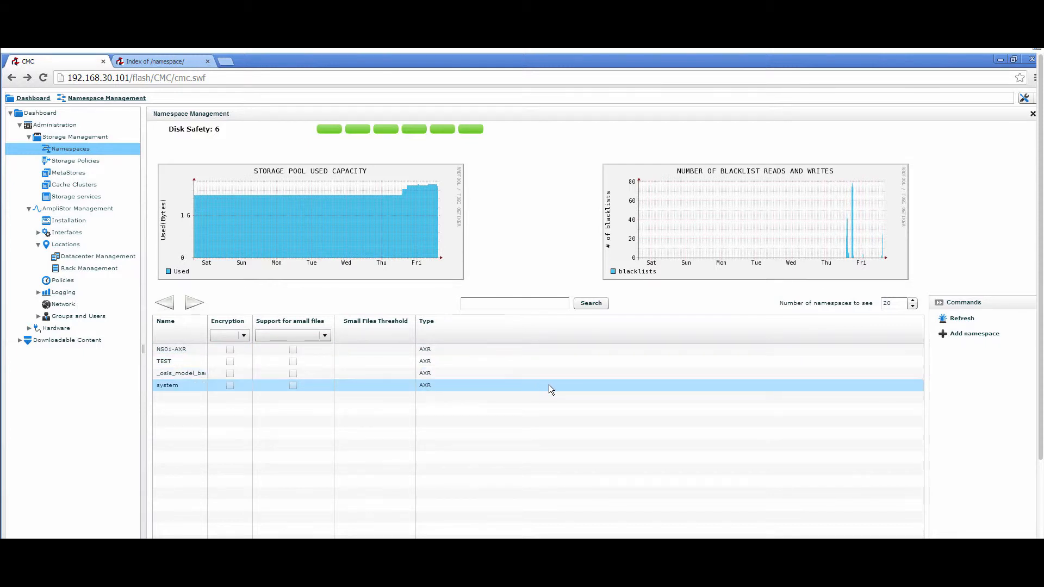
click(971, 334)
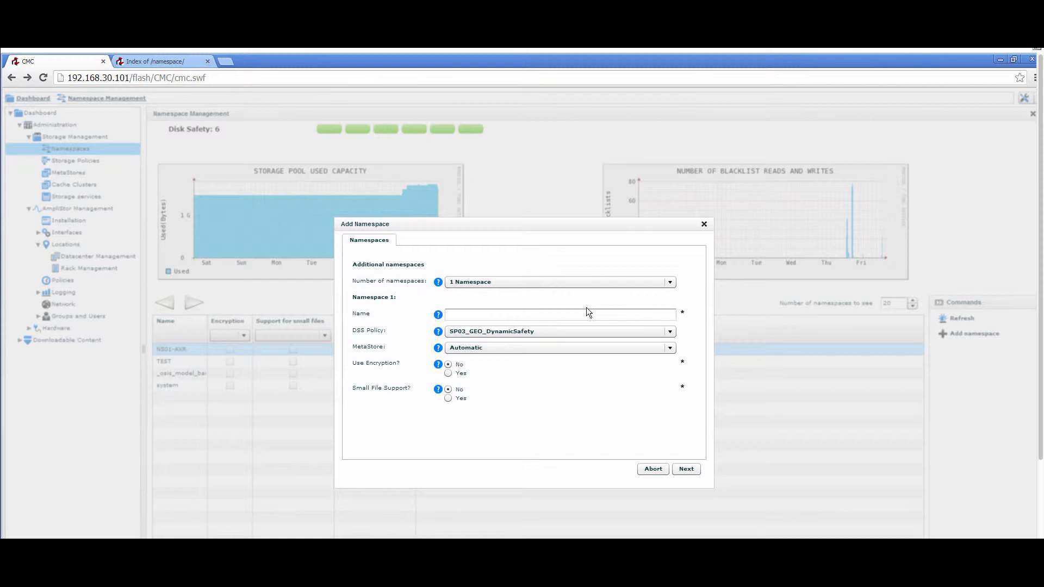
click(526, 331)
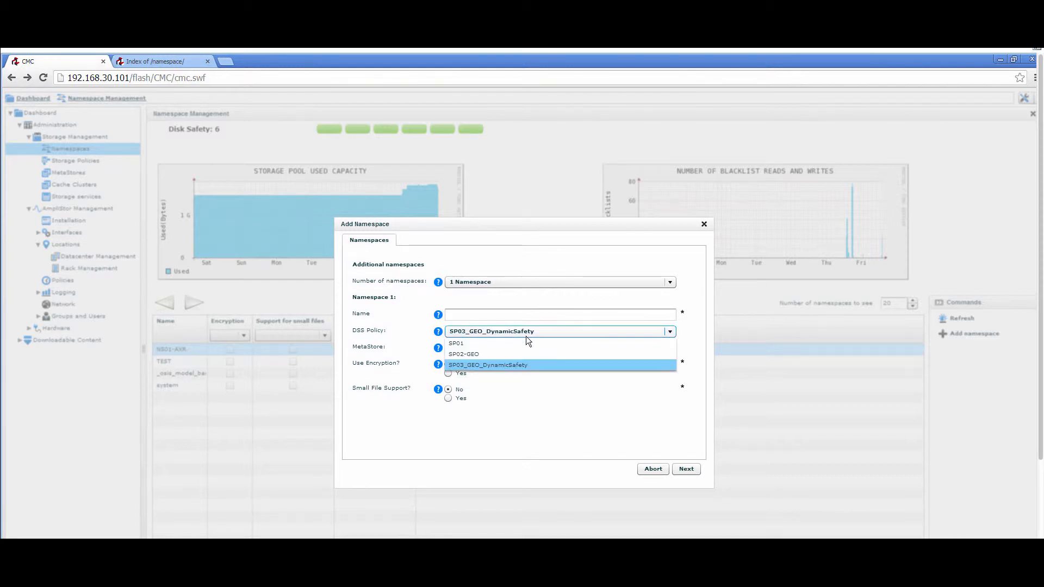
click(506, 365)
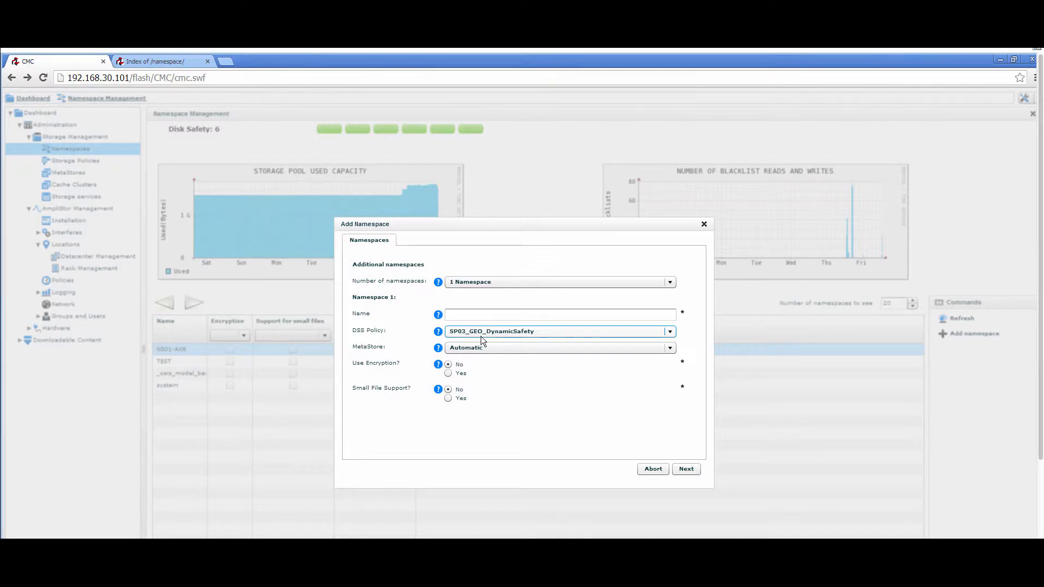
click(483, 315)
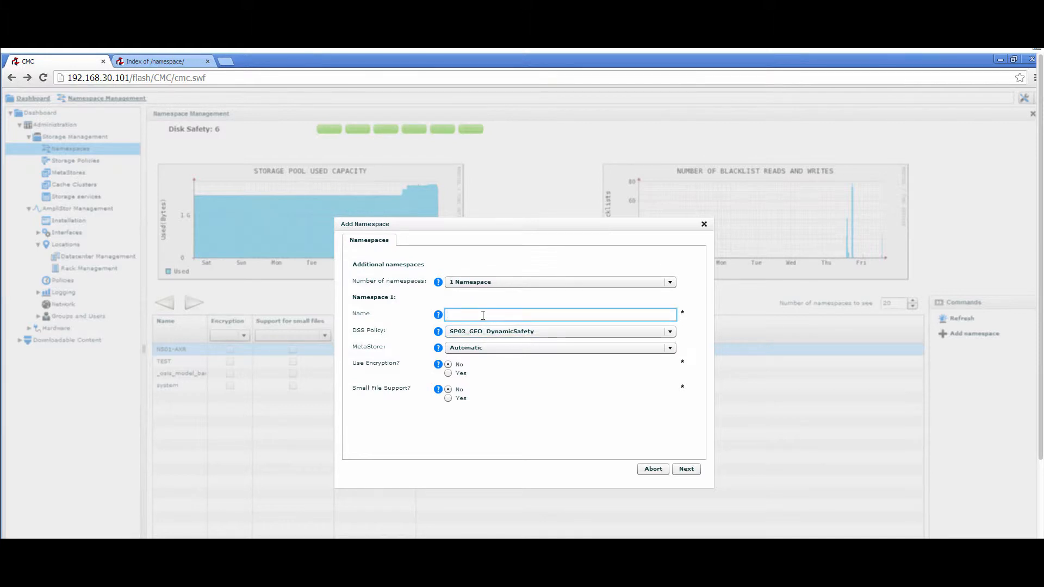
text(DEMO)
Step: Enable small file support for the DEMO namespace and confirm adding it
mouse_move(438, 391)
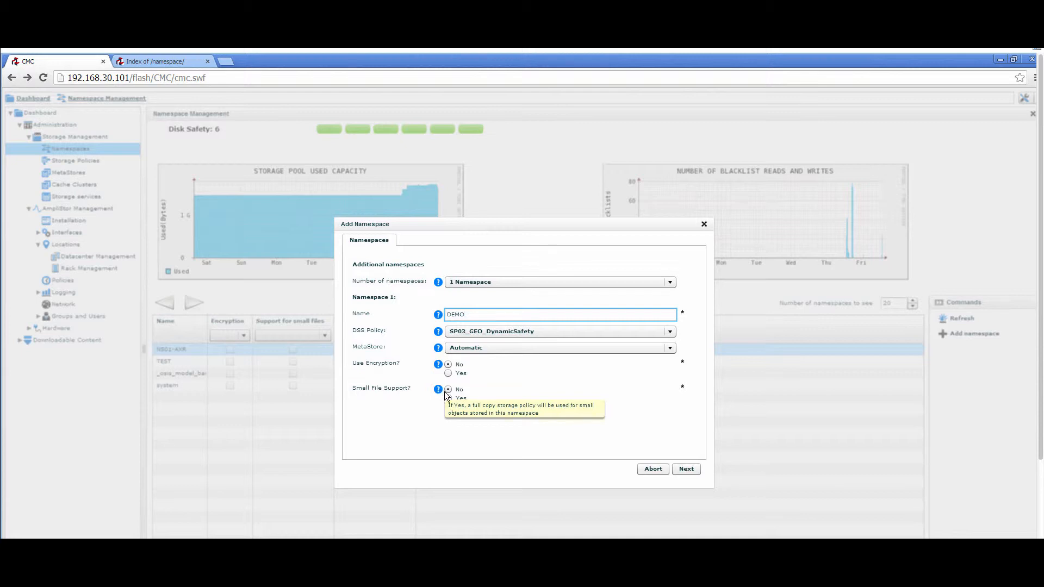
click(448, 398)
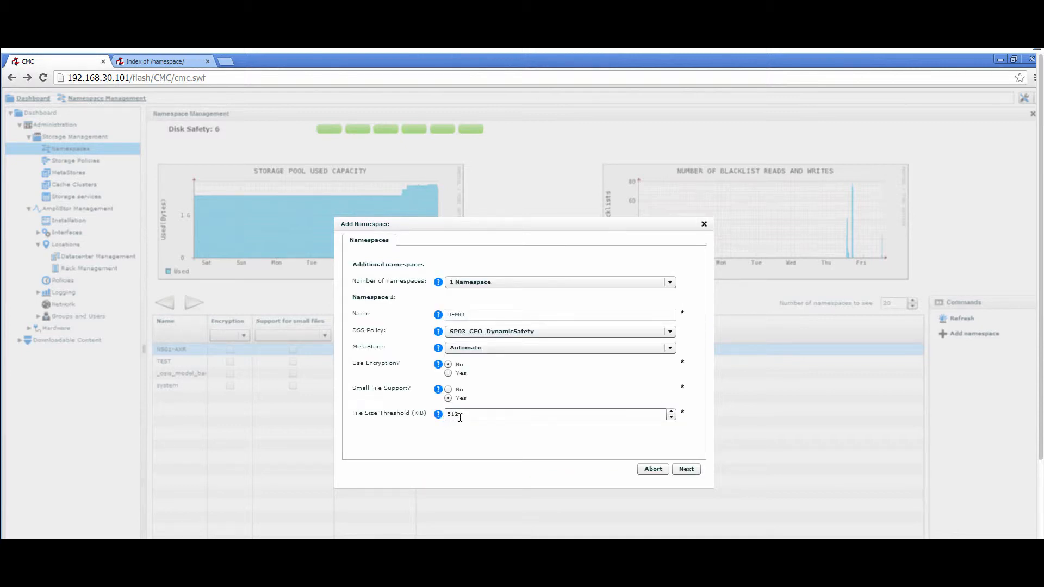
click(686, 469)
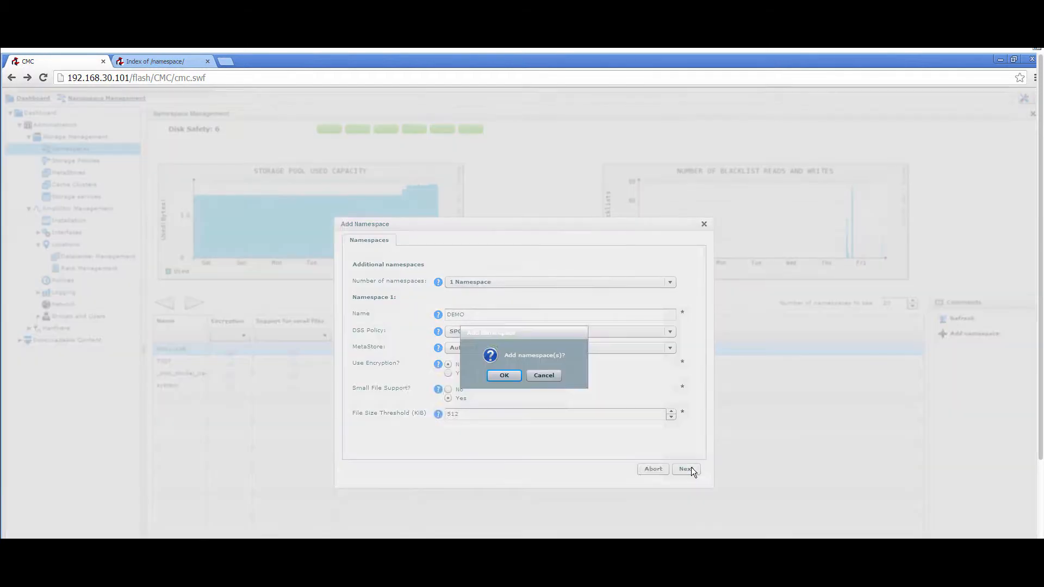
click(504, 375)
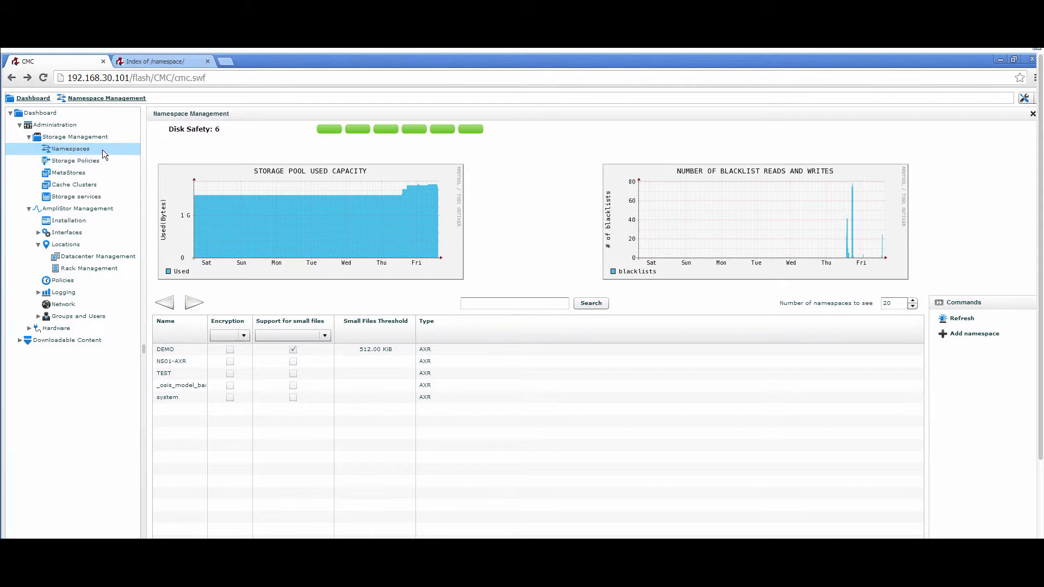
Step: Reload the AmpliStor namespace index in the other browser page and open the DEMO namespace
click(152, 61)
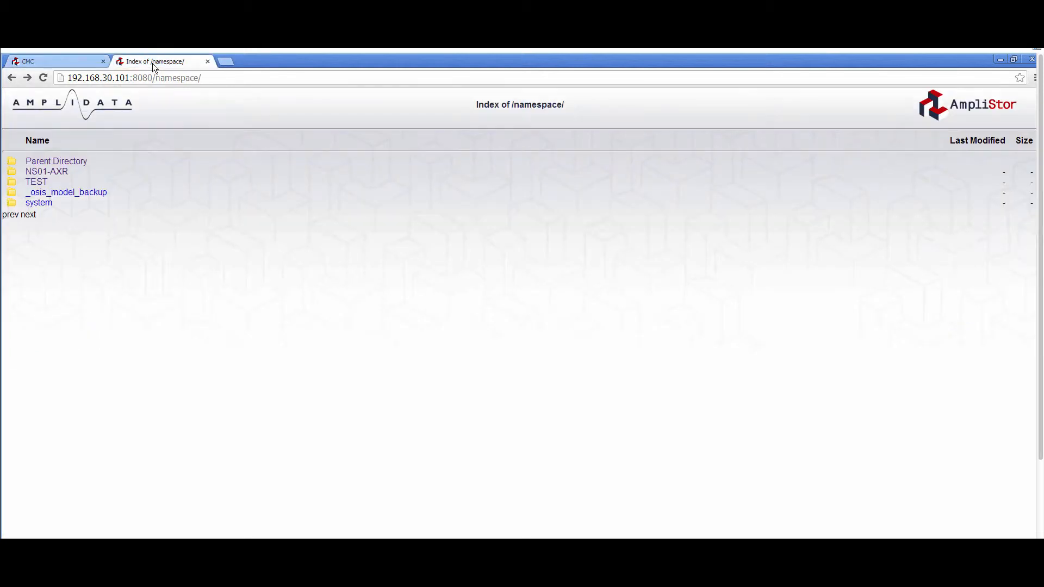
click(216, 78)
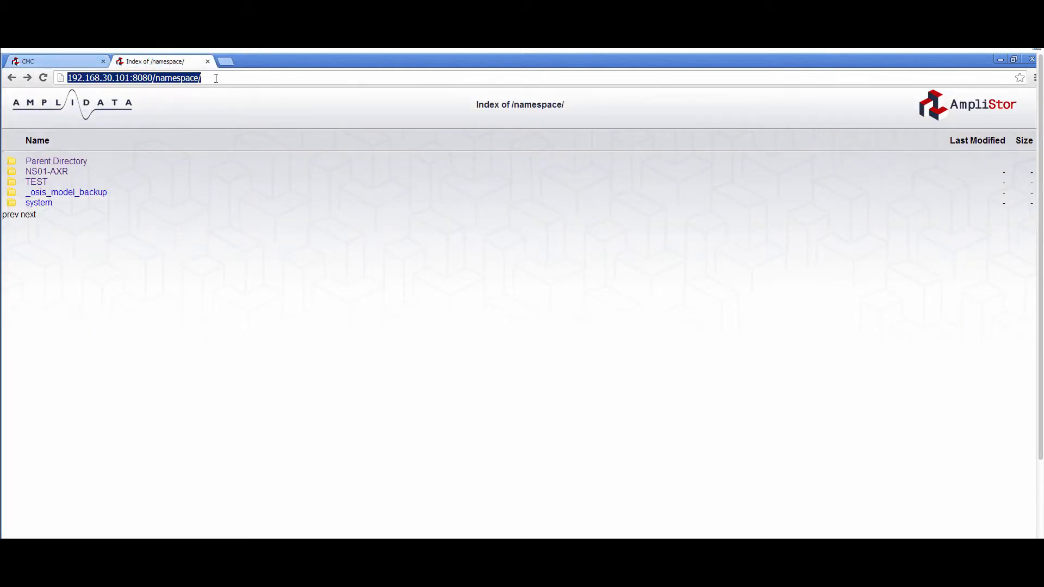
key(Return)
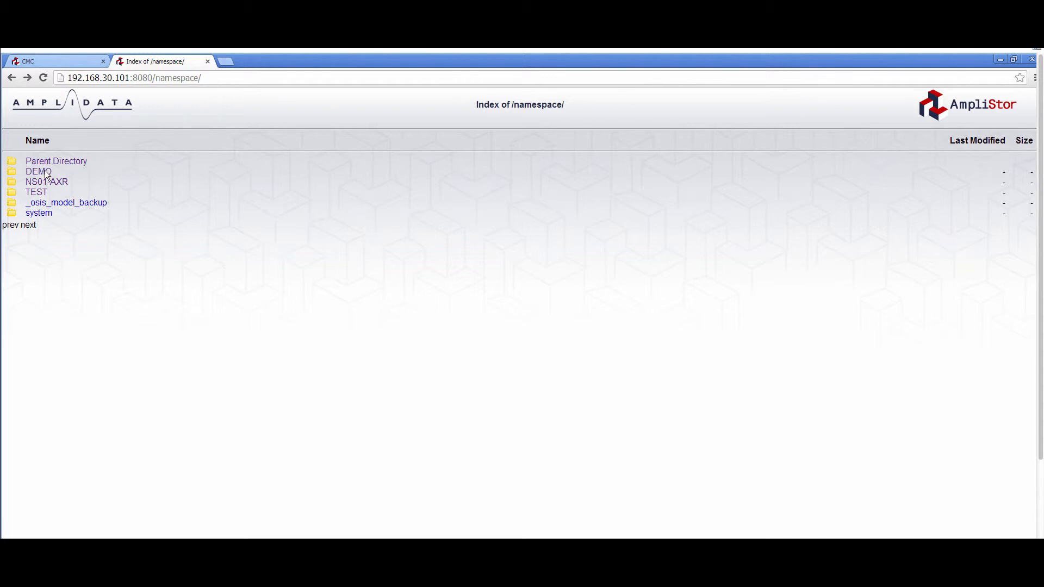
click(45, 172)
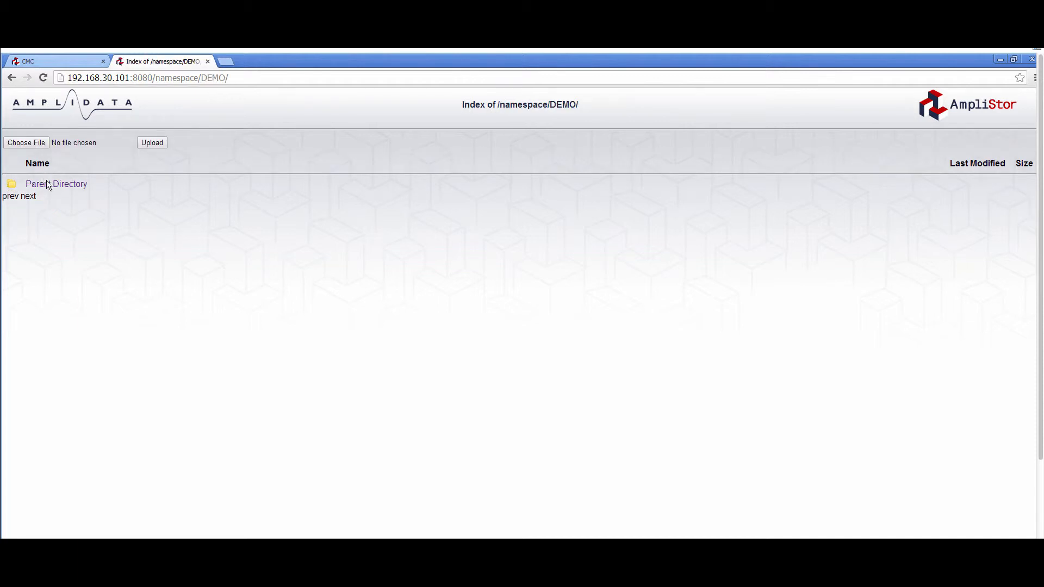
Step: Upload the AmpliData-AmpliStor.mp4 video from the Videos library into the DEMO namespace and play the uploaded copy
click(38, 144)
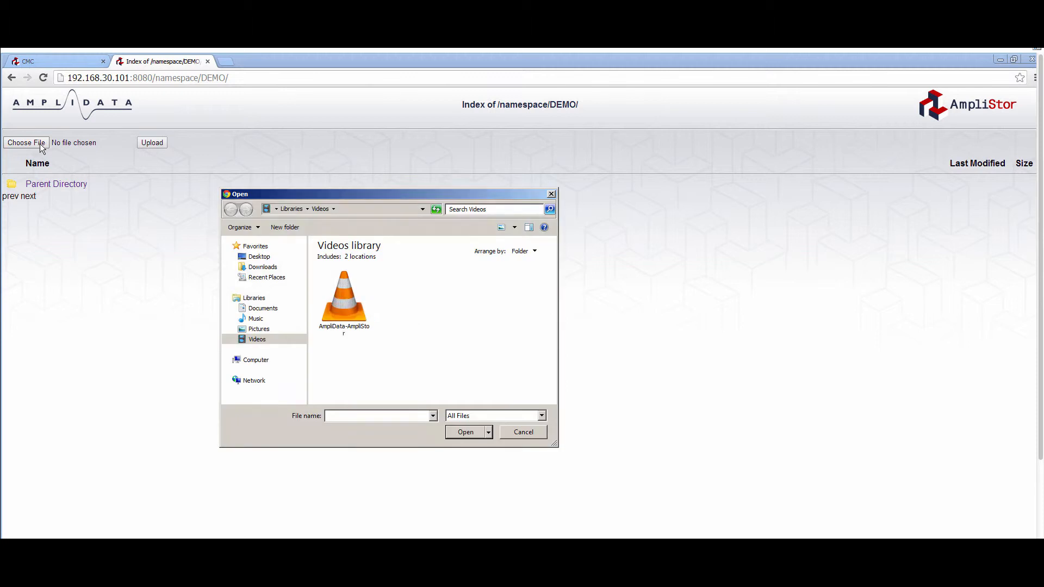
click(348, 308)
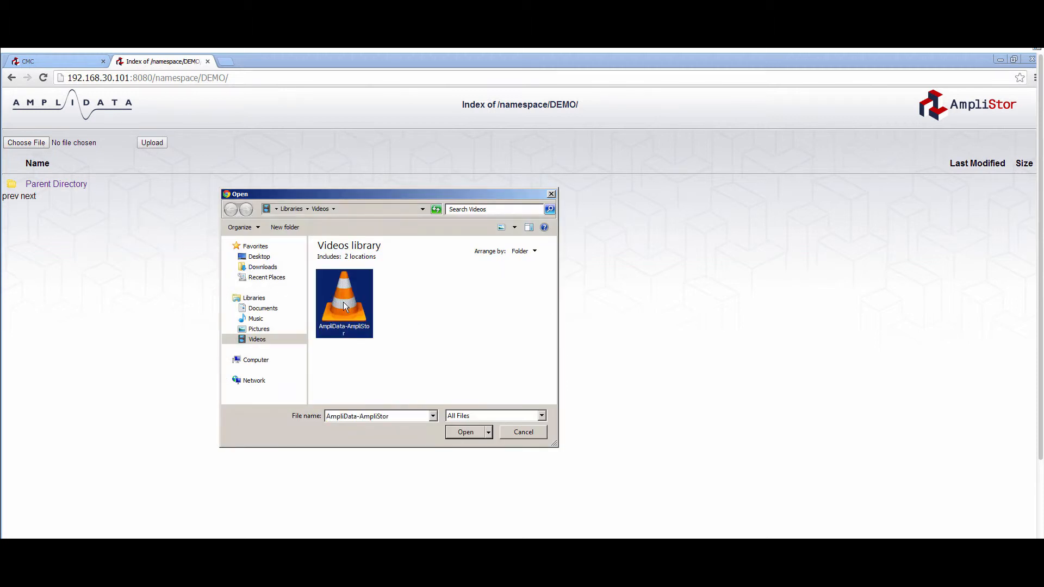
click(466, 432)
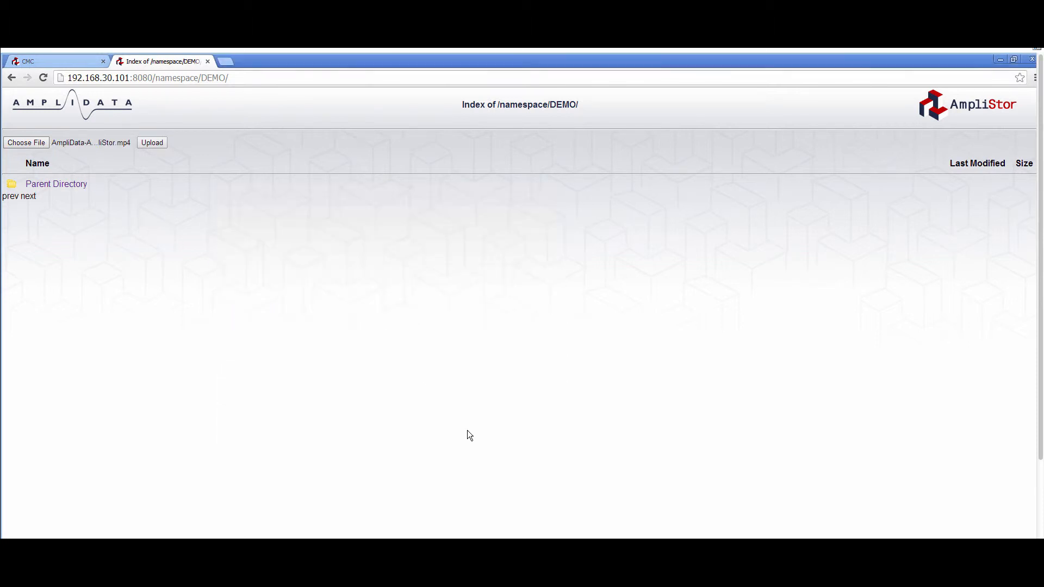
click(151, 142)
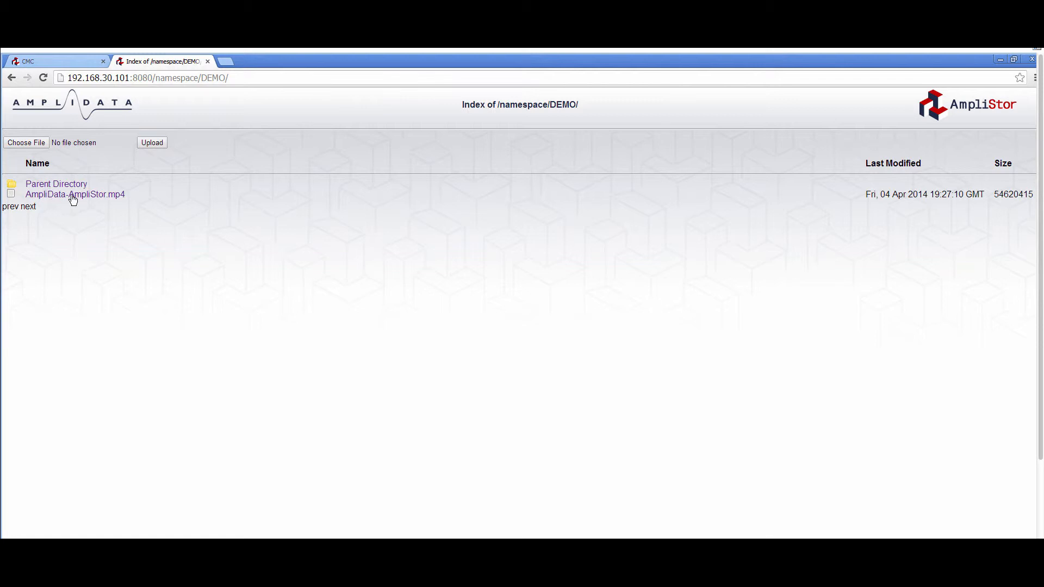
click(73, 196)
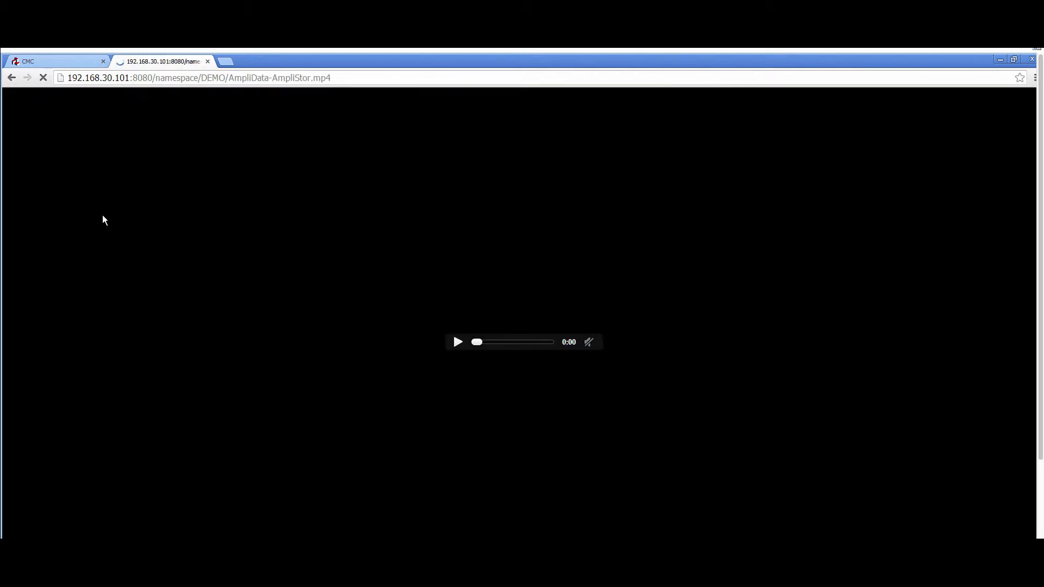
click(456, 342)
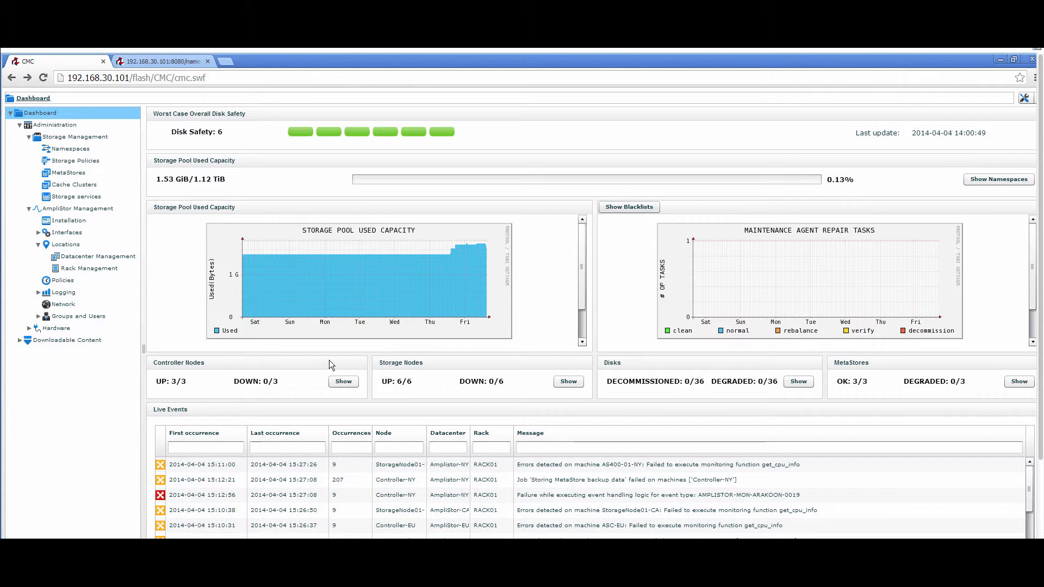
Step: Open the AmpliStor-CA datacenter in the management console and shut it down, confirming the shutdown of all its machines
click(64, 258)
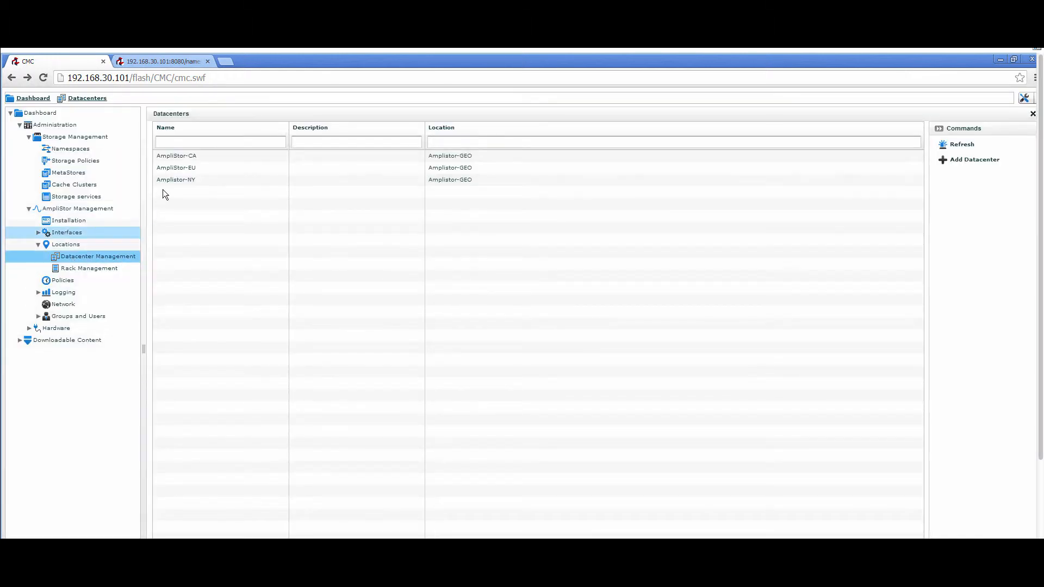
double_click(185, 155)
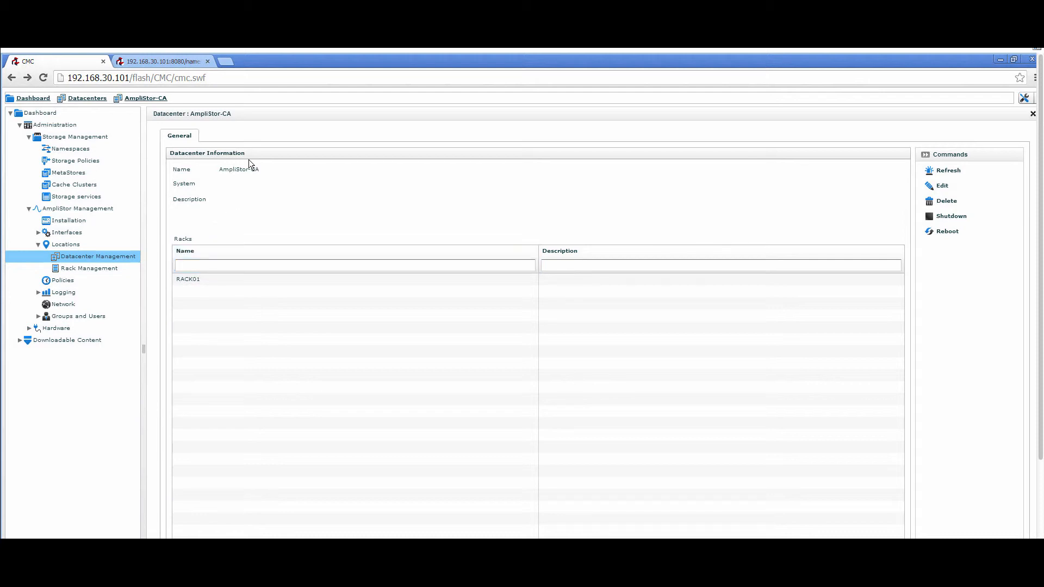
click(953, 216)
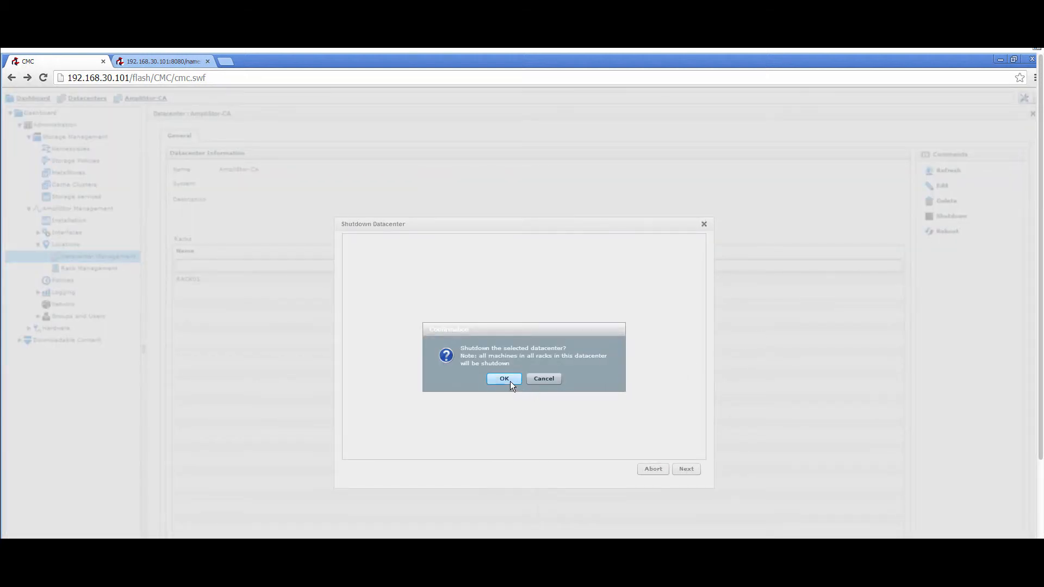
click(509, 381)
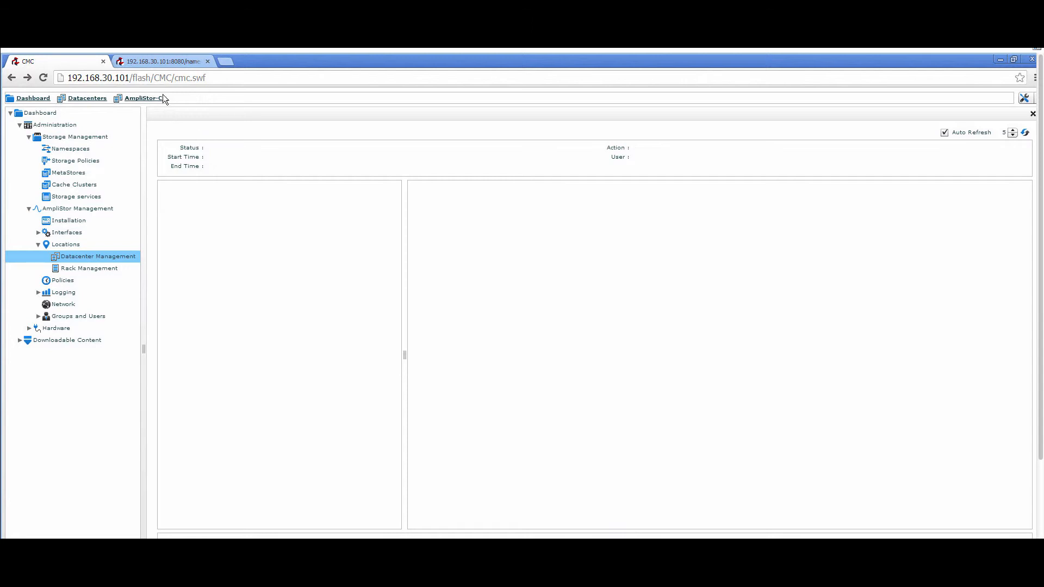
Step: Check the controller and storage node status on the console dashboard and the playback of the video stored in DEMO
click(154, 63)
double_click(308, 234)
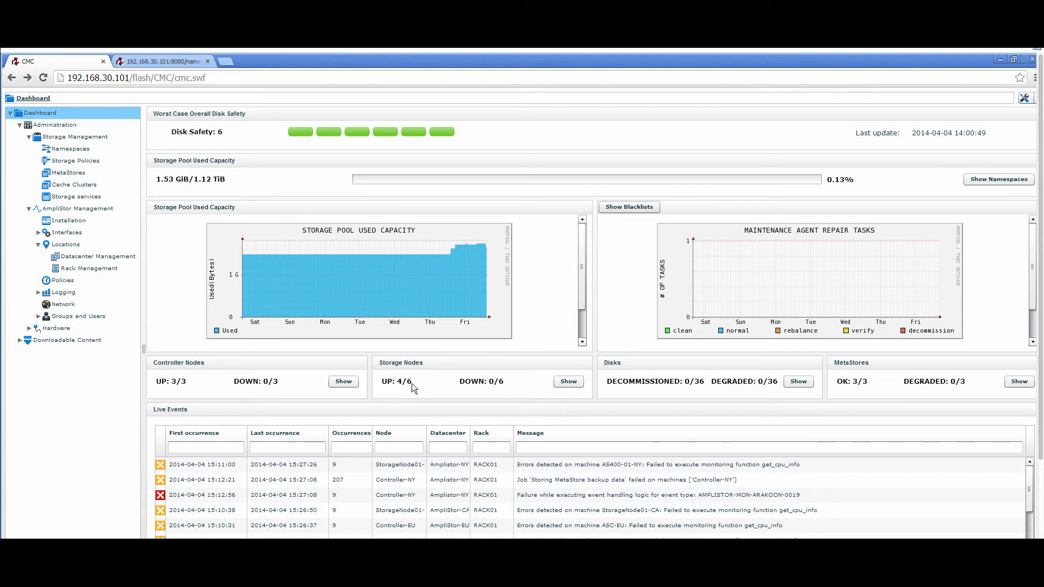
click(52, 112)
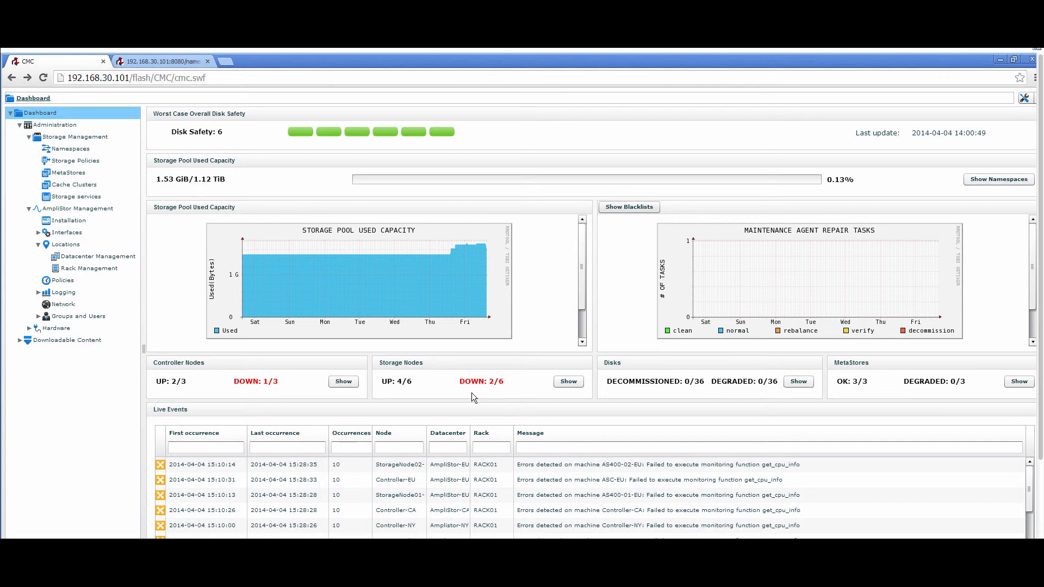
click(181, 62)
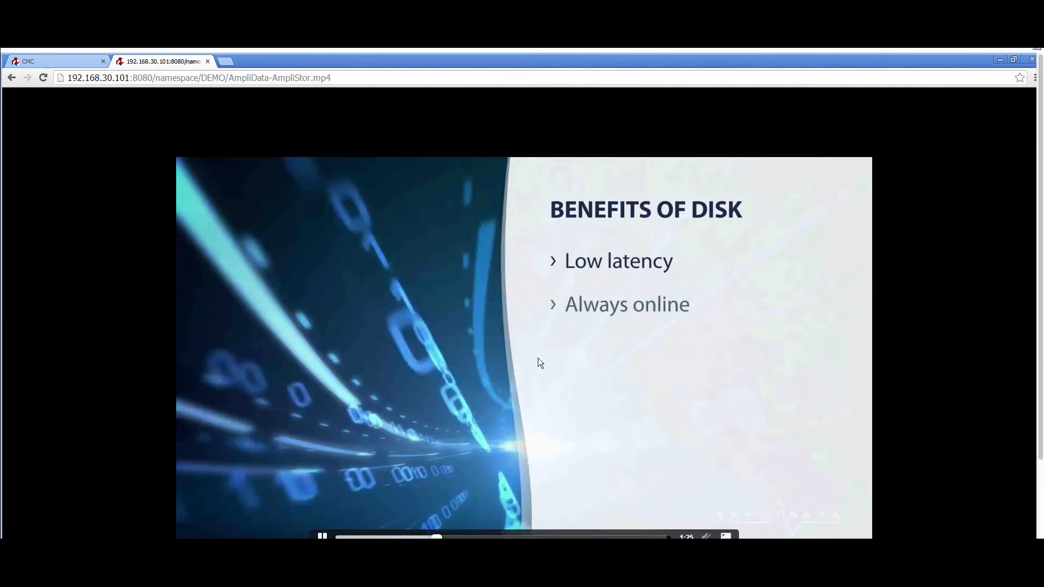